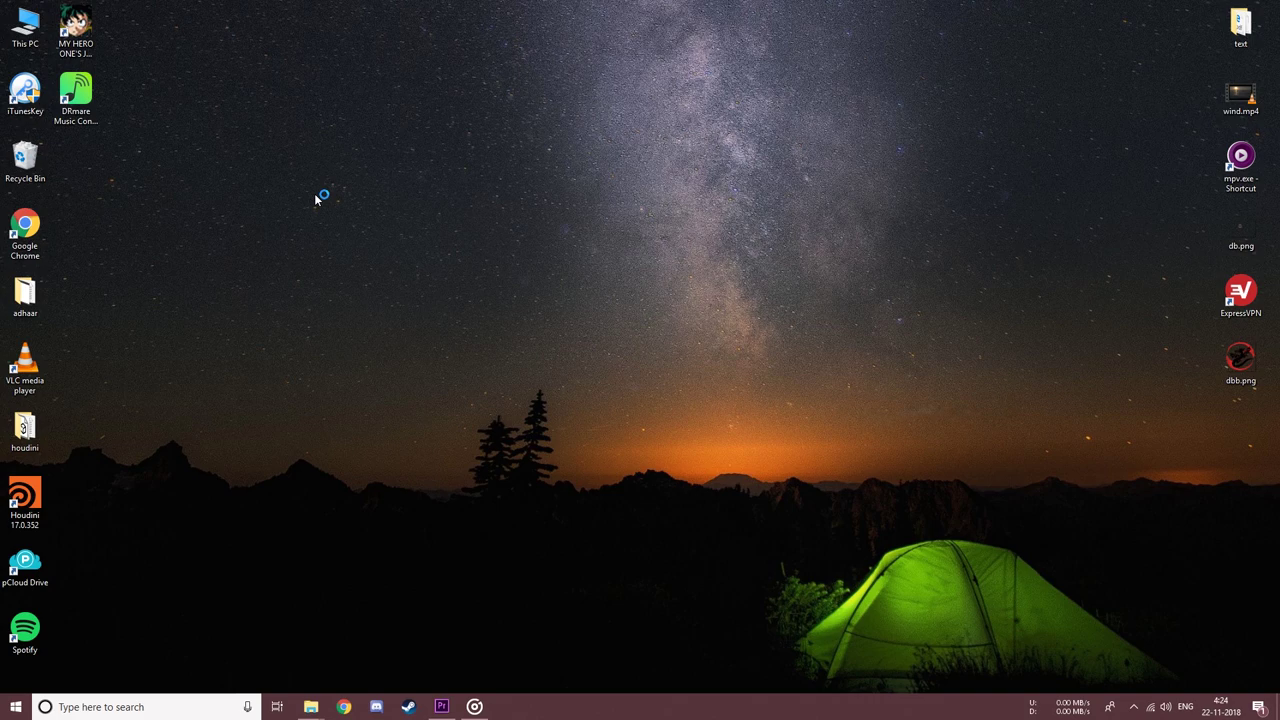
# Step: Launch the DRmare converter and minimize Spotify to bring the empty converter forward
pyautogui.doubleClick(88, 100)
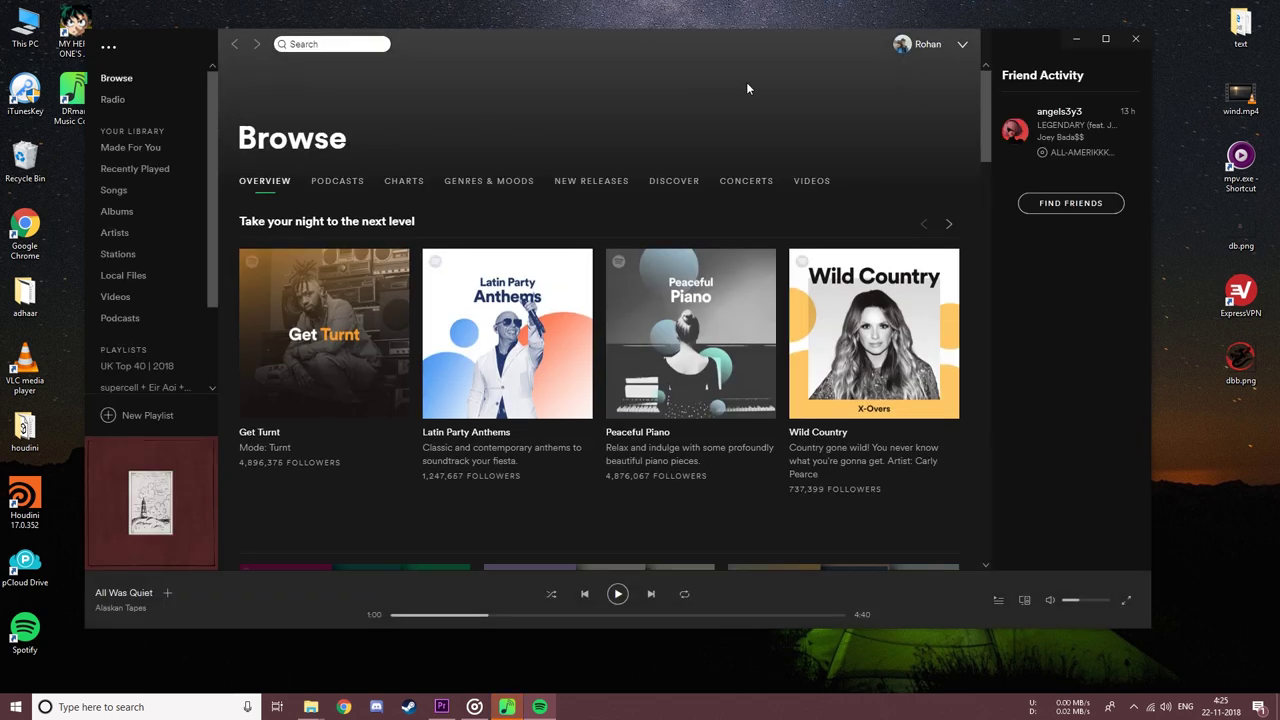
pyautogui.click(1073, 38)
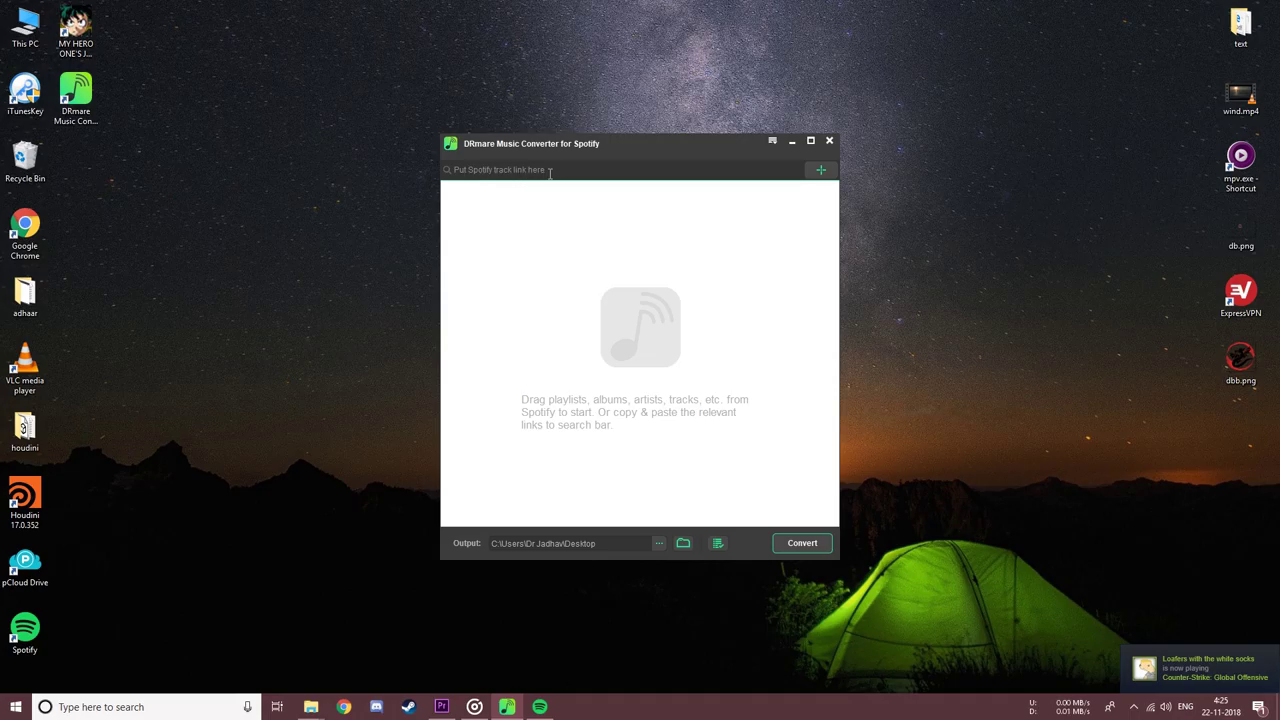
# Step: Copy the song link for Début from Spotify's Peaceful Piano playlist
pyautogui.click(537, 712)
pyautogui.click(643, 434)
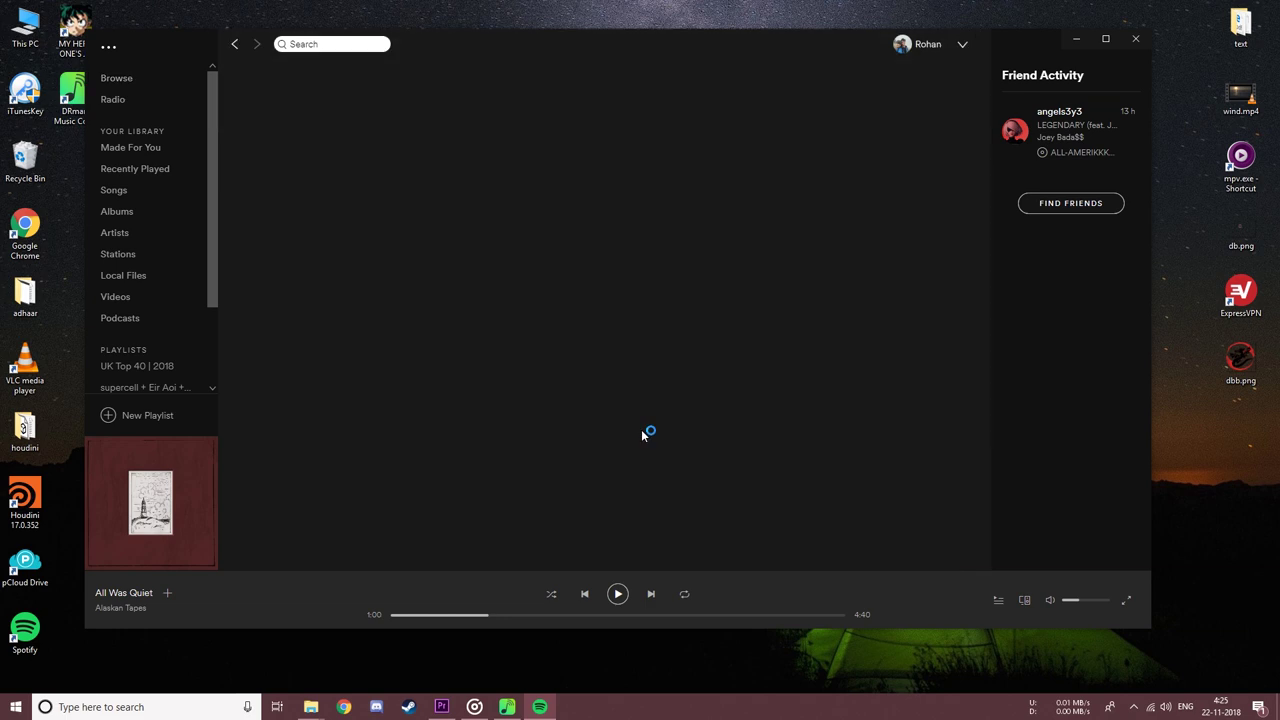
pyautogui.click(896, 303)
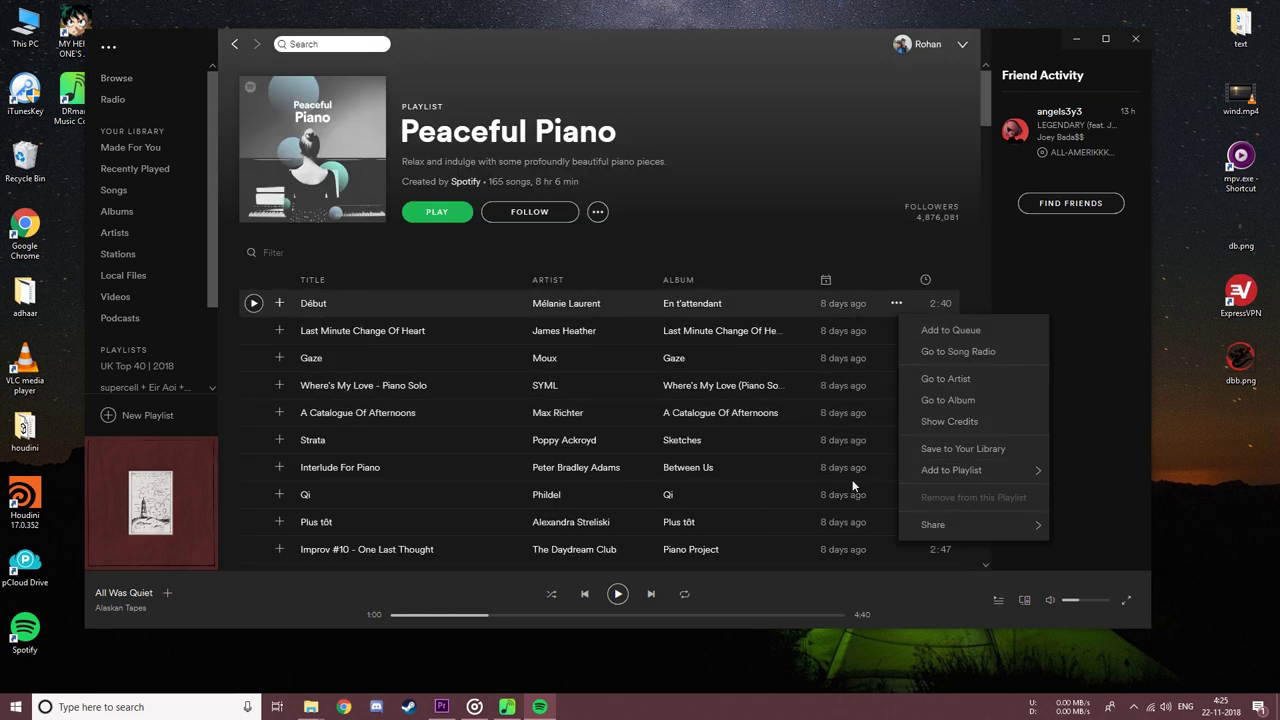
pyautogui.moveTo(933, 524)
pyautogui.click(843, 587)
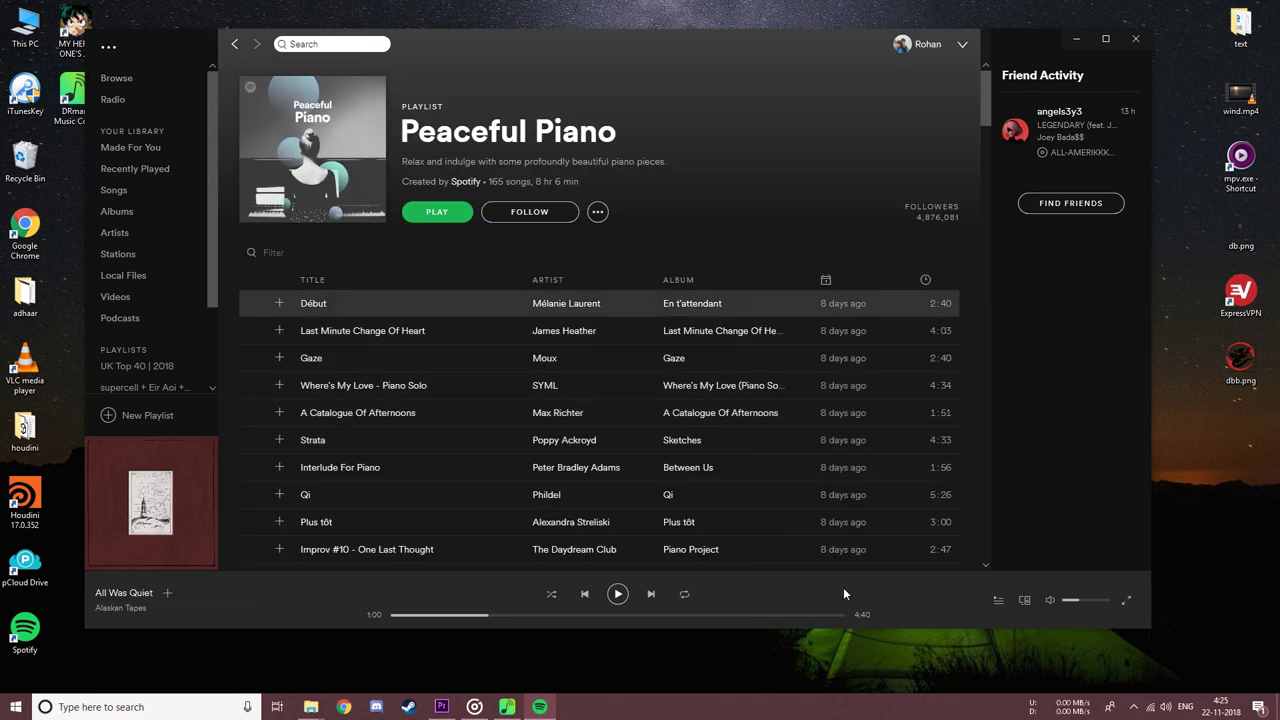
# Step: Paste the Début link into the converter's search bar and add it
pyautogui.click(1087, 40)
pyautogui.click(515, 170)
pyautogui.hotkey('ctrl', 'v')
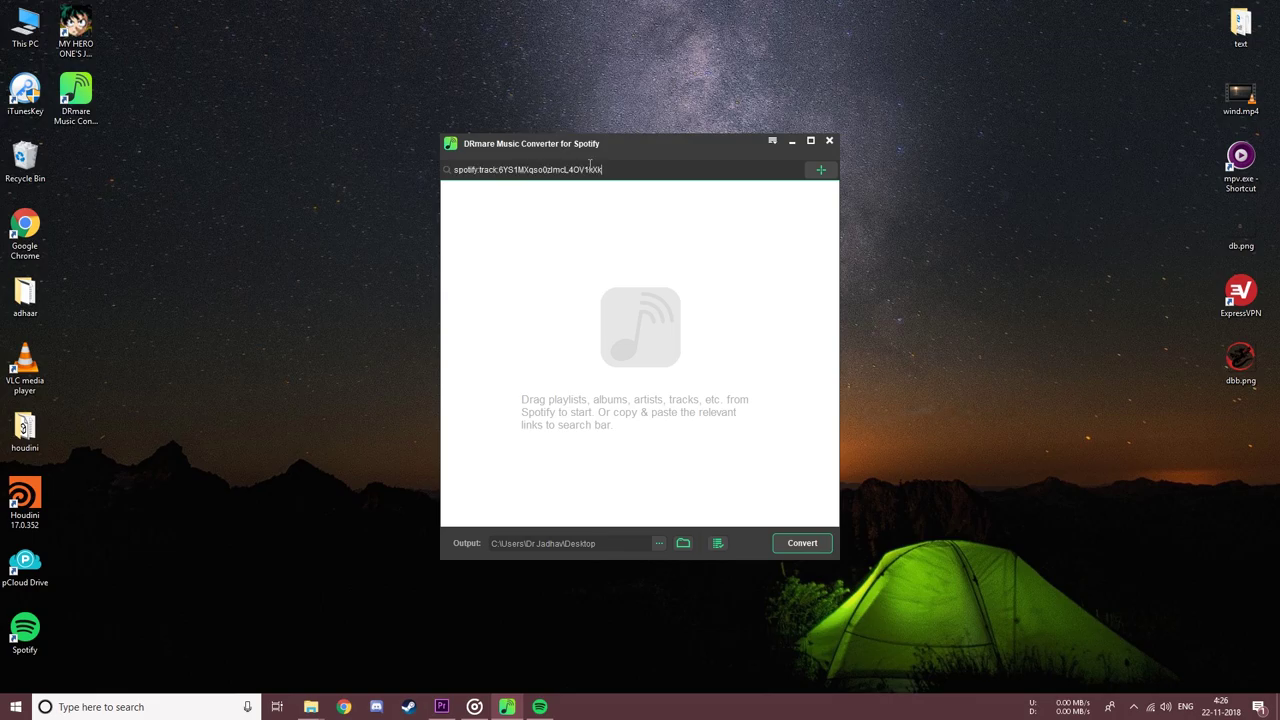
pyautogui.click(818, 170)
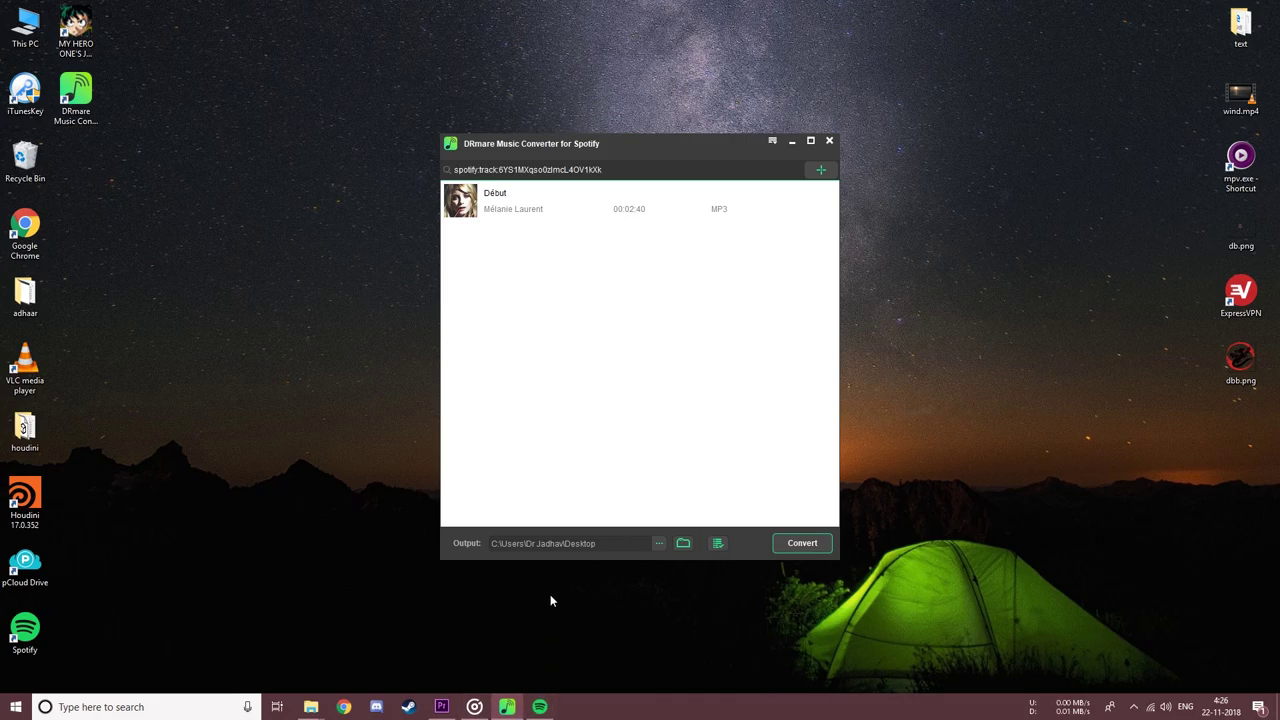
# Step: Drag Last Minute Change Of Heart and the Peaceful Piano playlist tile into the converter
pyautogui.click(508, 706)
pyautogui.click(508, 707)
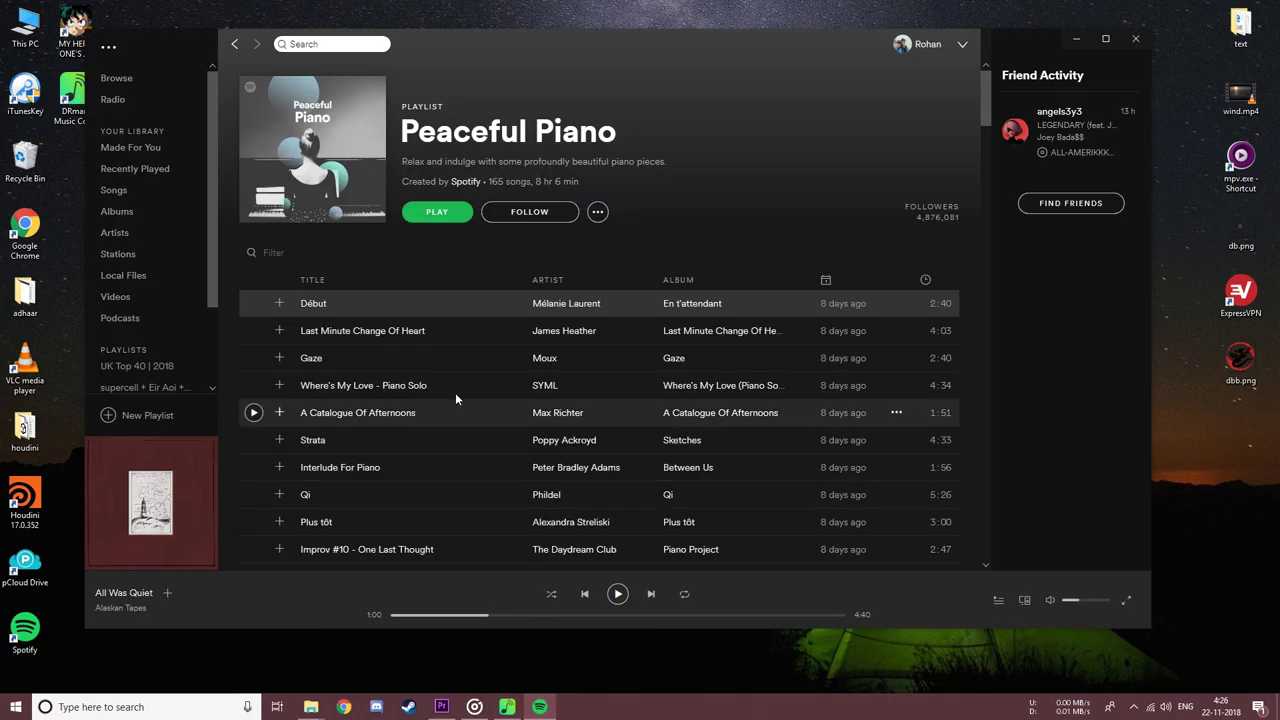
pyautogui.moveTo(357, 333); pyautogui.dragTo(604, 358)
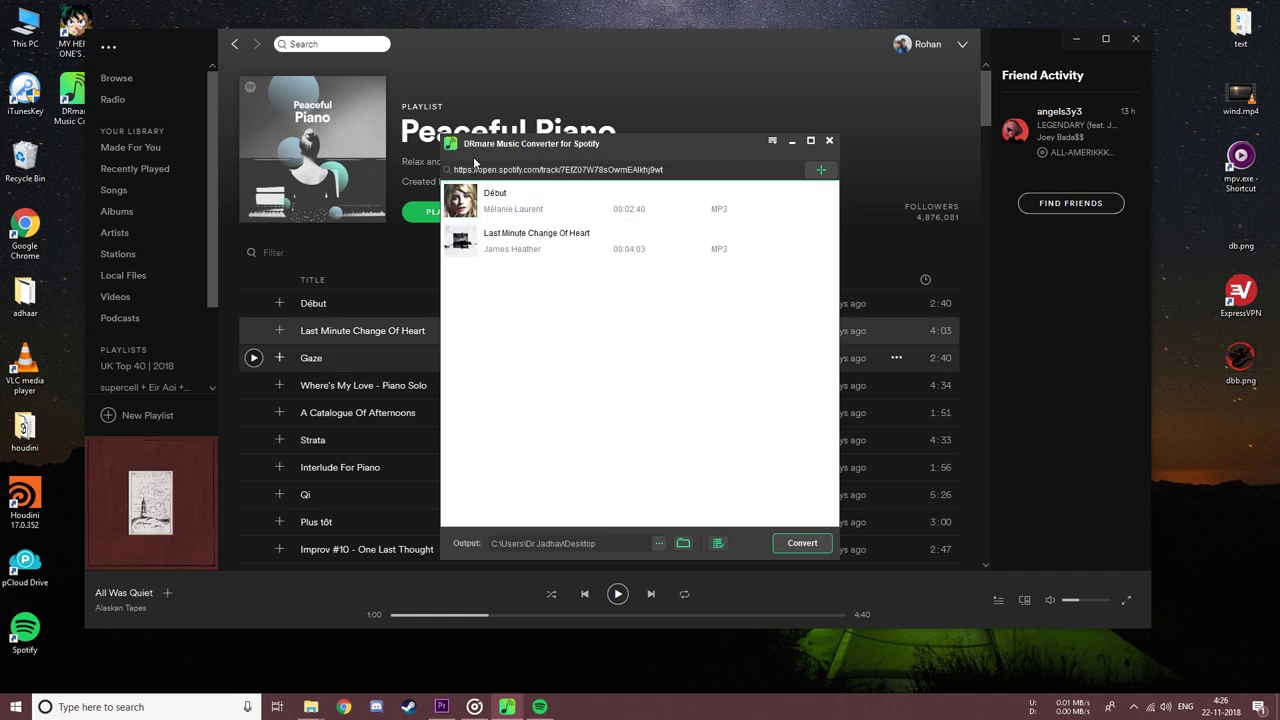
pyautogui.click(234, 44)
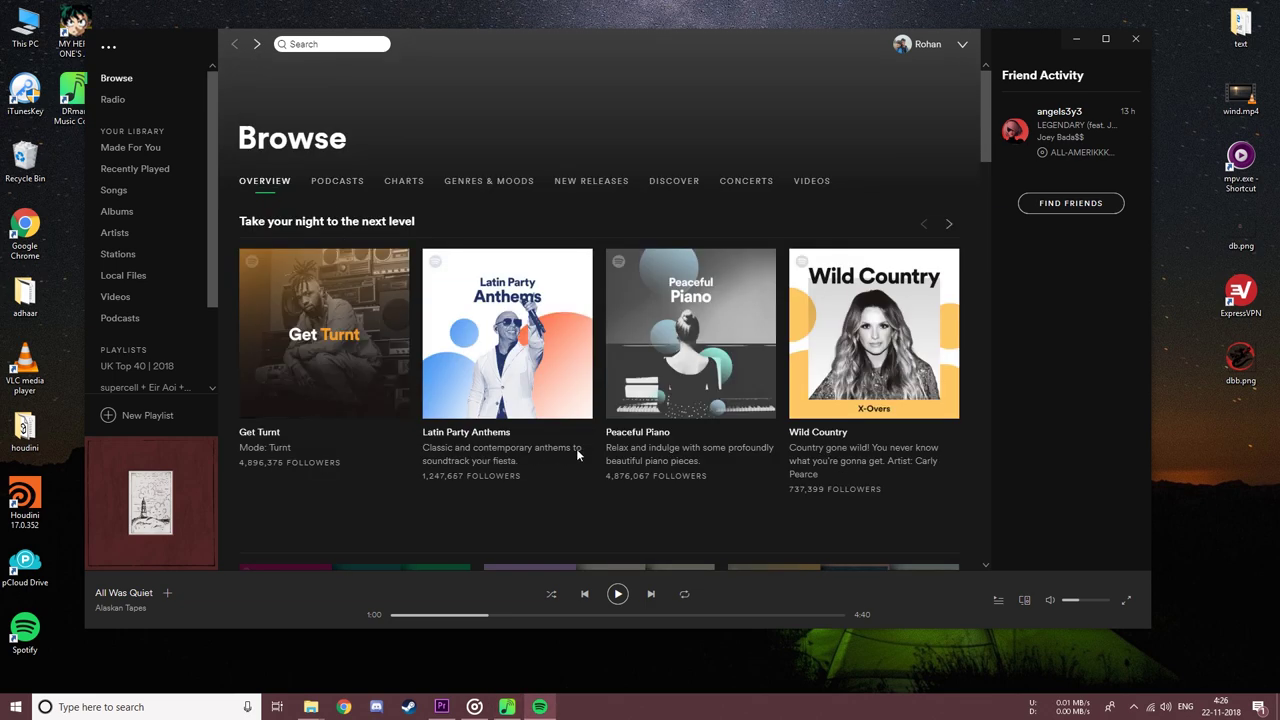
pyautogui.moveTo(654, 430); pyautogui.dragTo(758, 436)
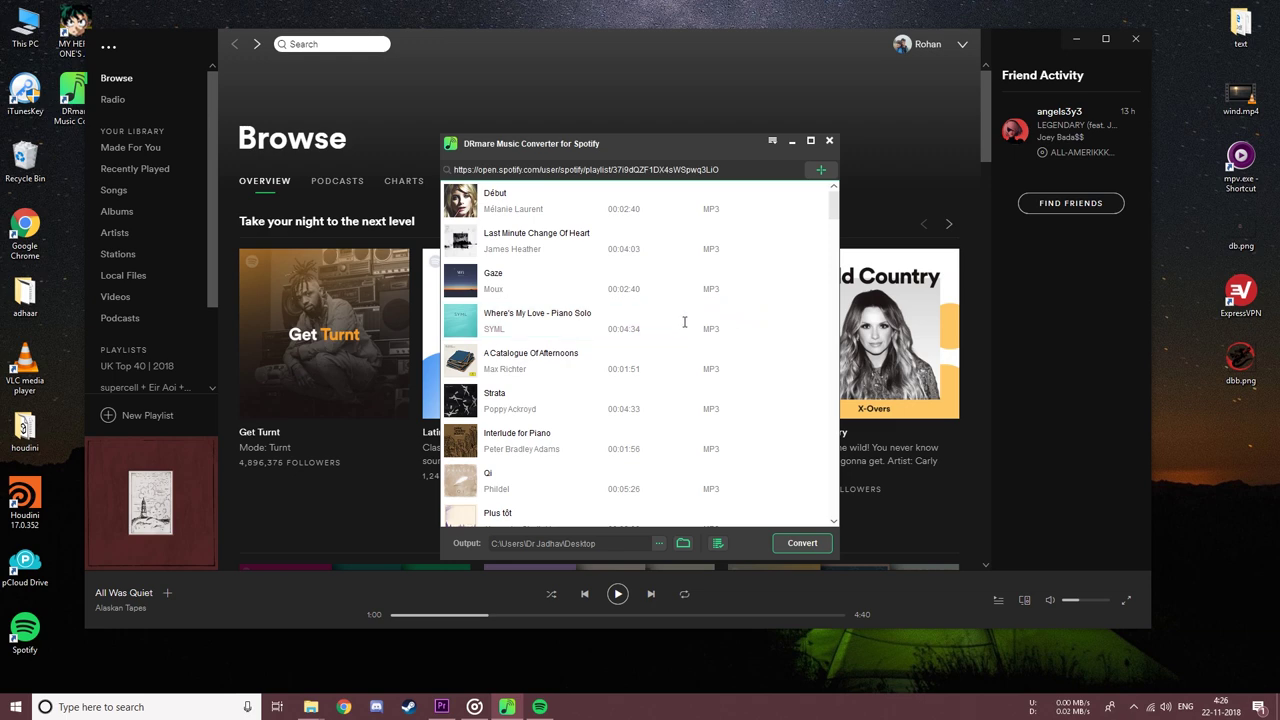
# Step: Open the converter's Preferences on the Convert tab
pyautogui.scroll(-1, 684, 321)
pyautogui.scroll(1, 686, 323)
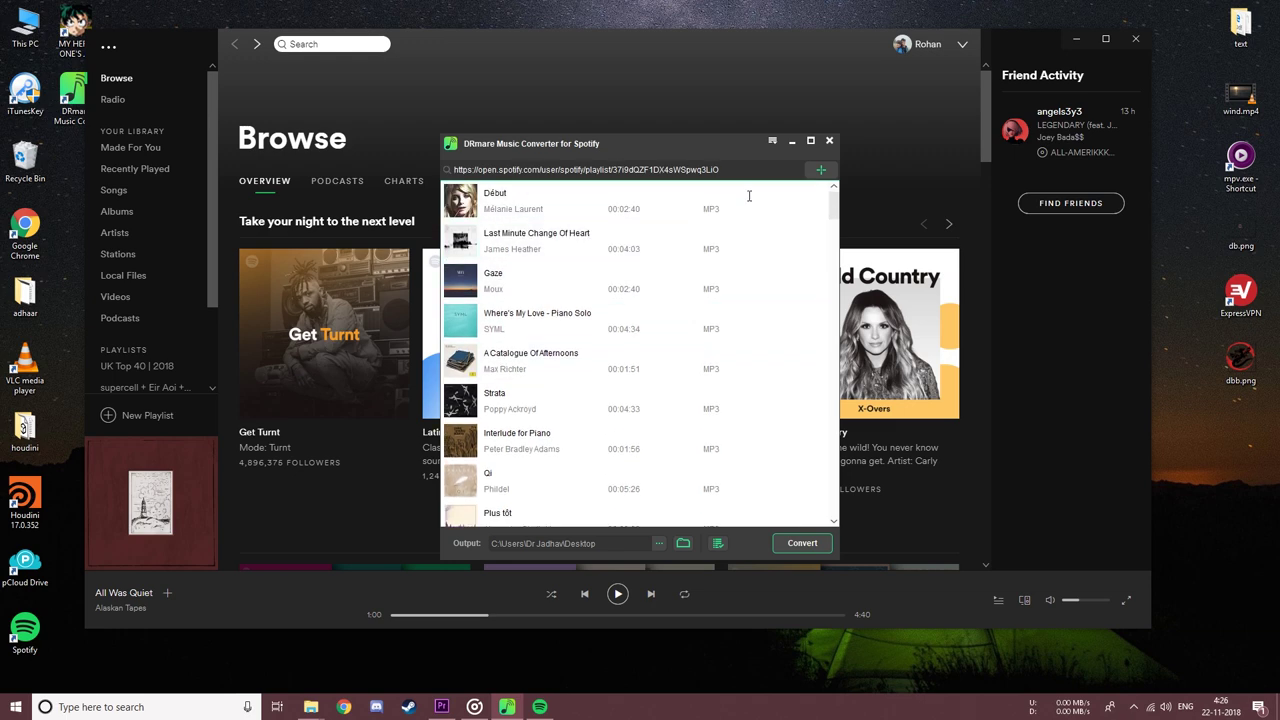
pyautogui.click(775, 146)
pyautogui.click(781, 153)
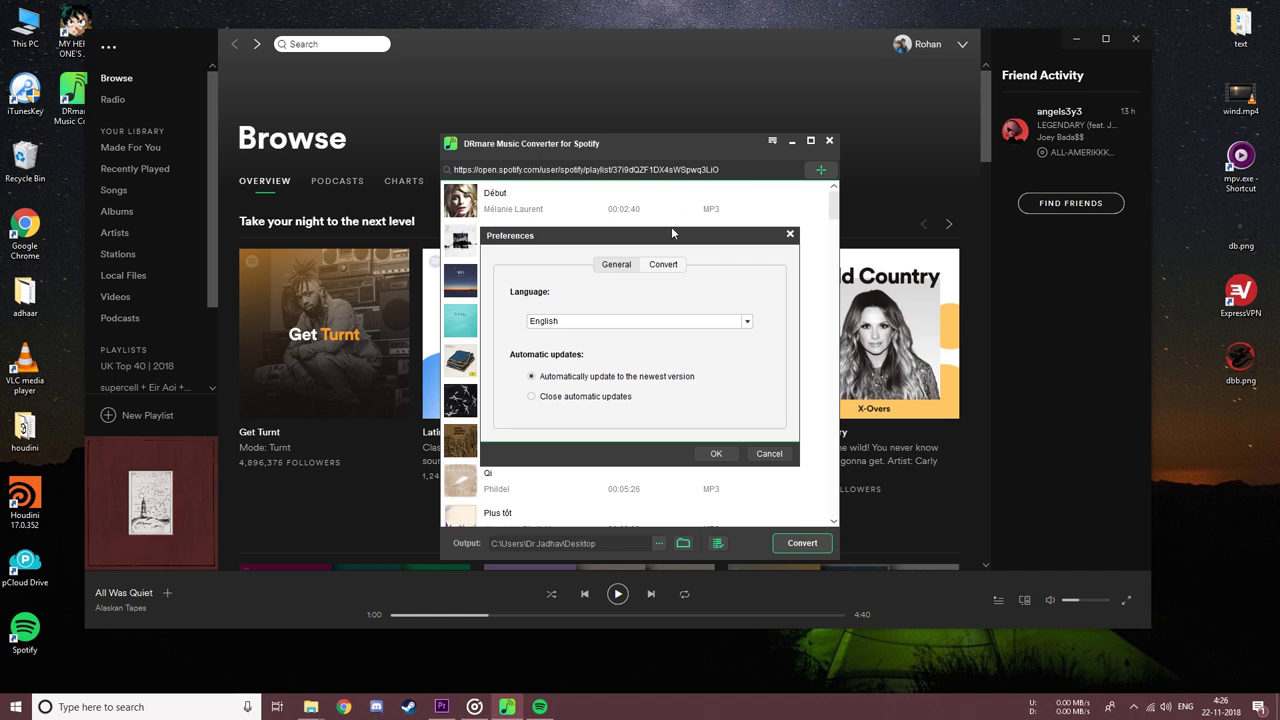
pyautogui.click(665, 266)
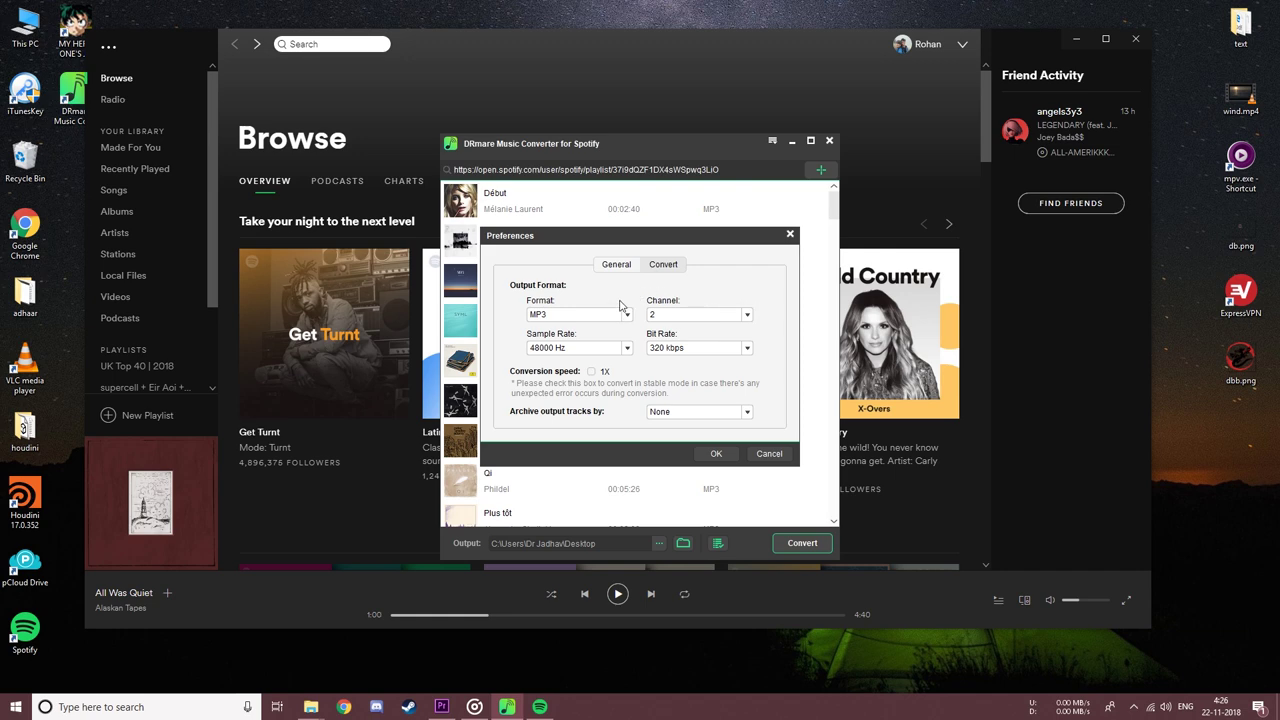
# Step: Set output to MP3, 2 channels, 48000 Hz, 320 kbps and save
pyautogui.click(627, 314)
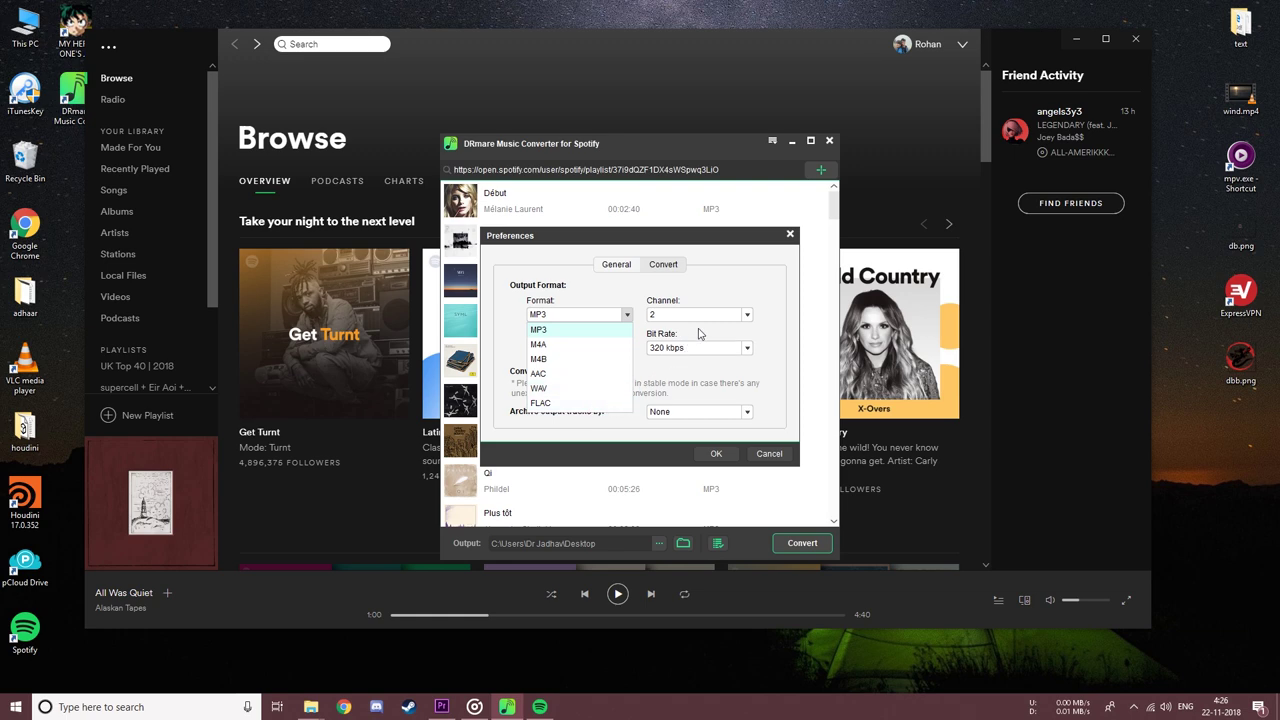
pyautogui.click(748, 315)
pyautogui.click(748, 315)
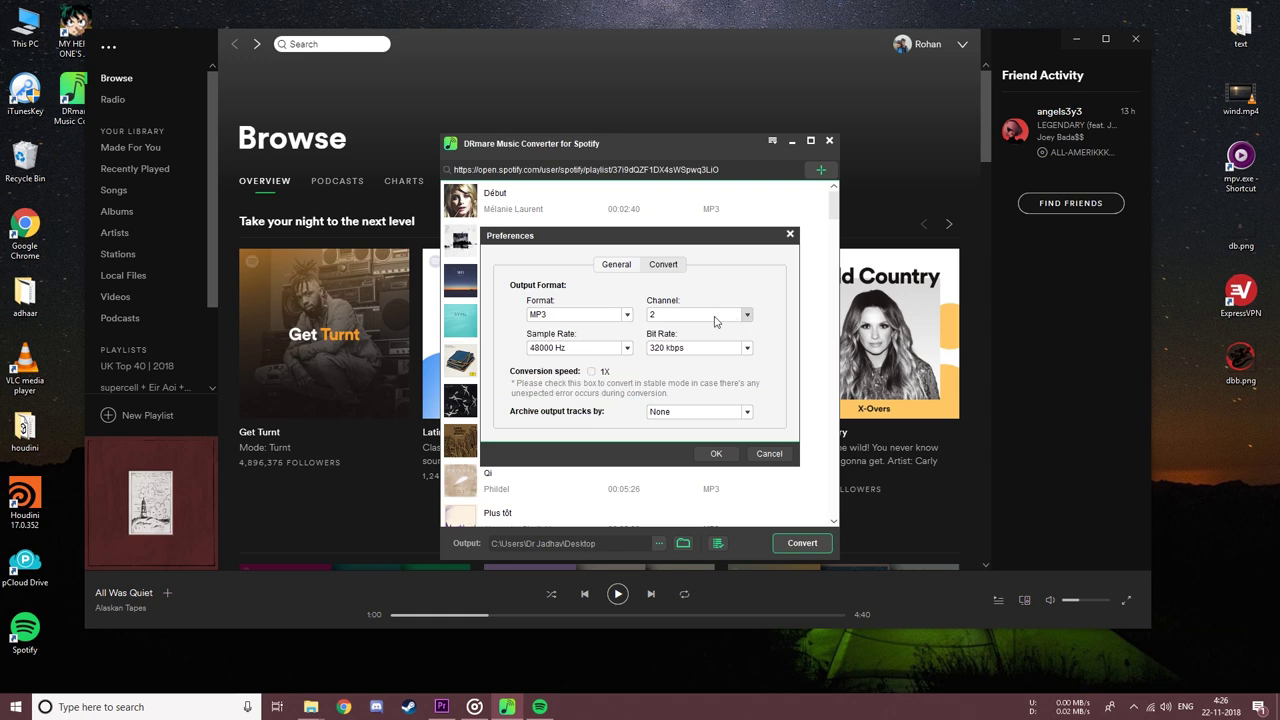
pyautogui.click(627, 348)
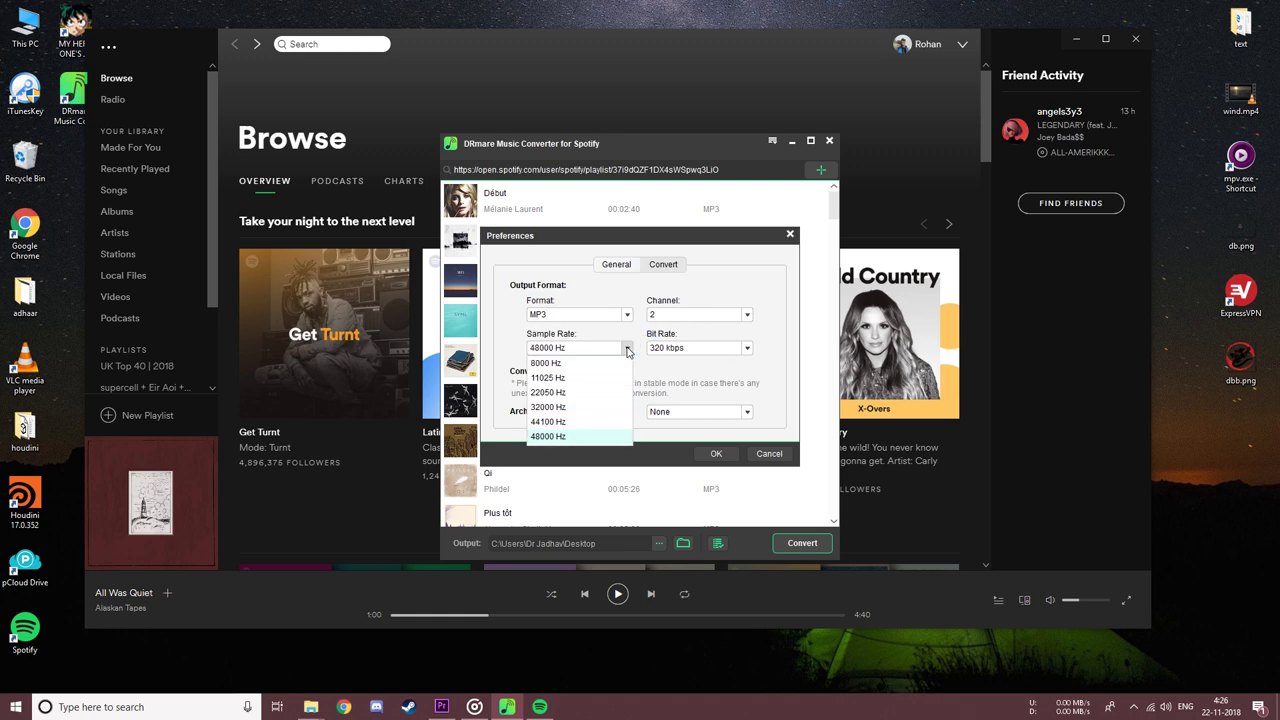
pyautogui.click(747, 348)
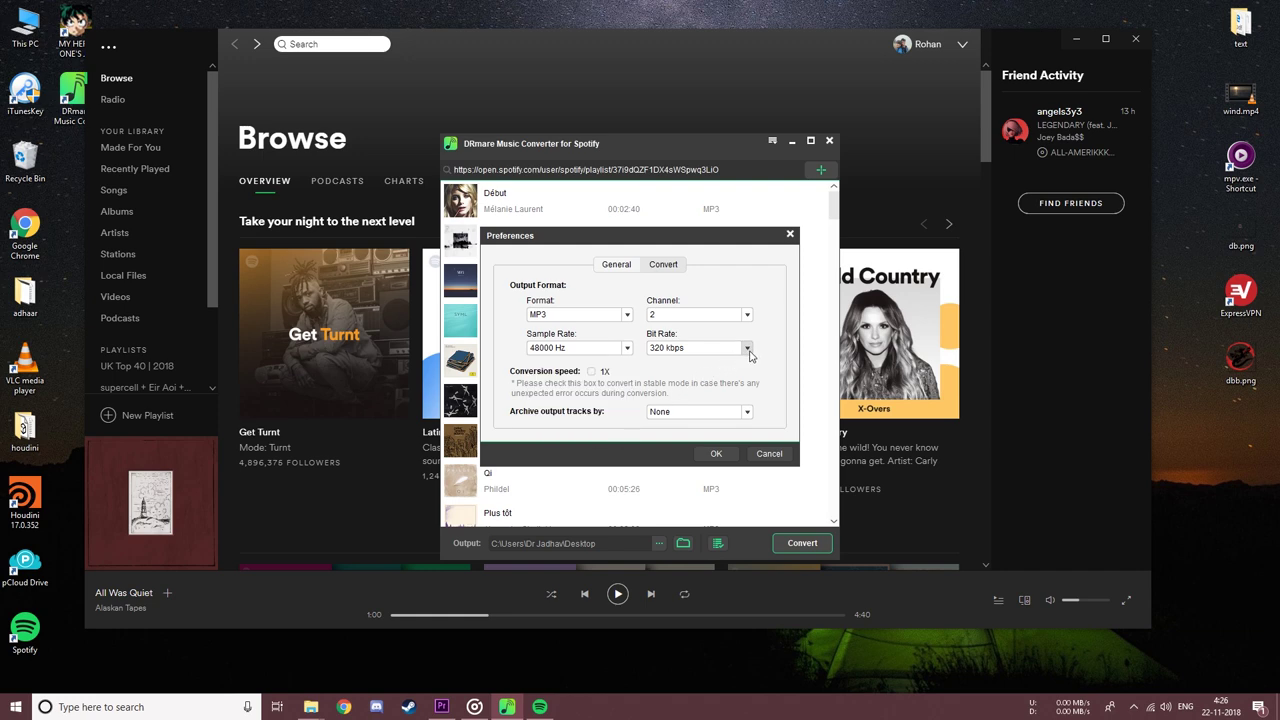
pyautogui.scroll(1, 748, 400)
pyautogui.moveTo(748, 400); pyautogui.dragTo(755, 435)
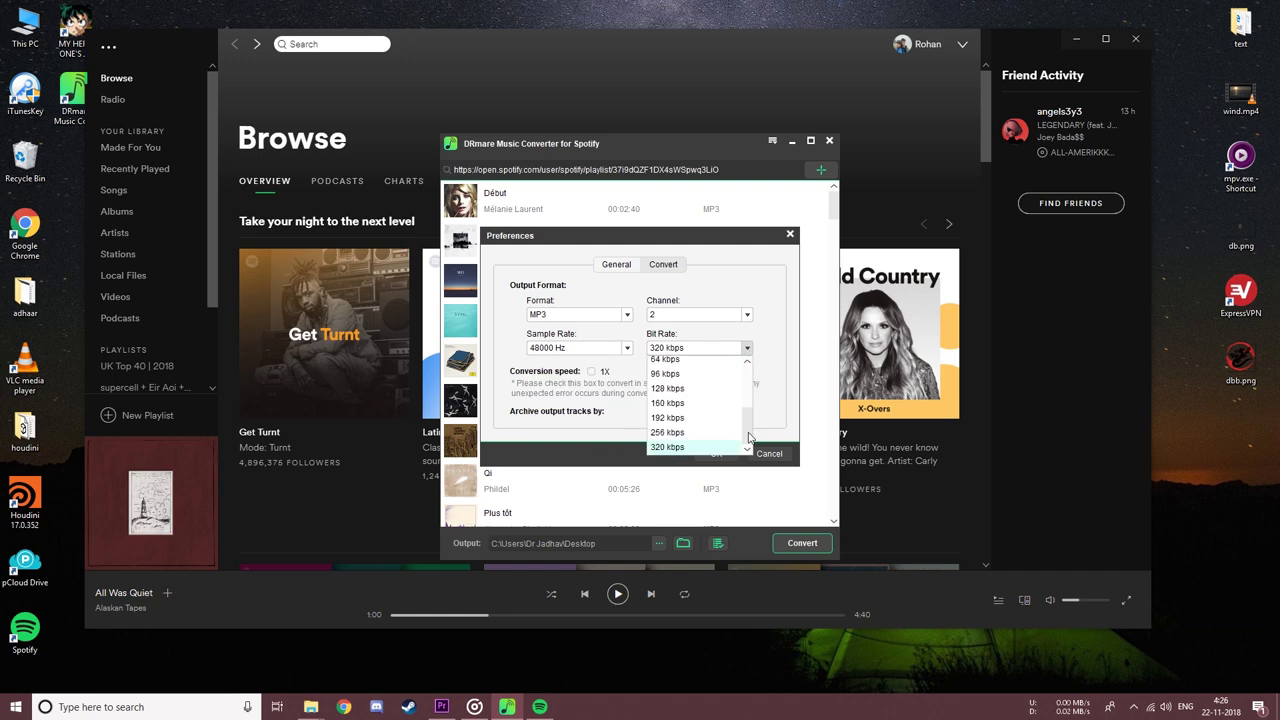
pyautogui.click(775, 402)
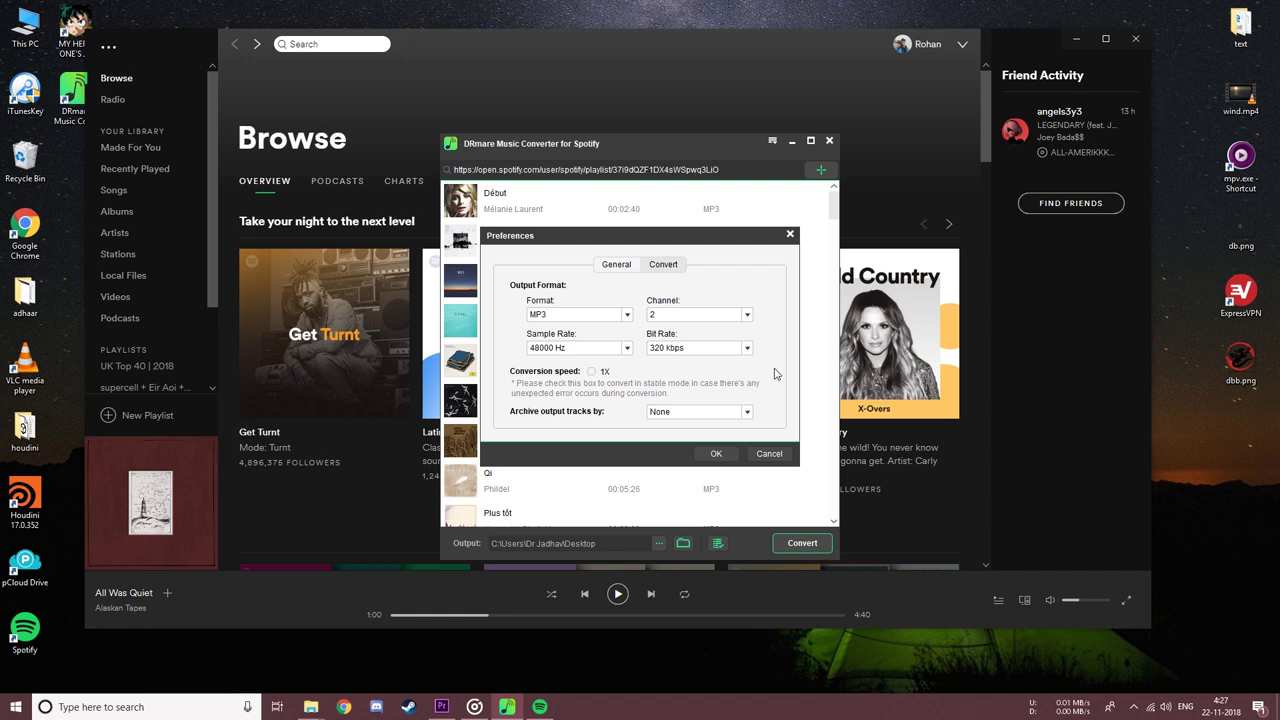
pyautogui.click(716, 454)
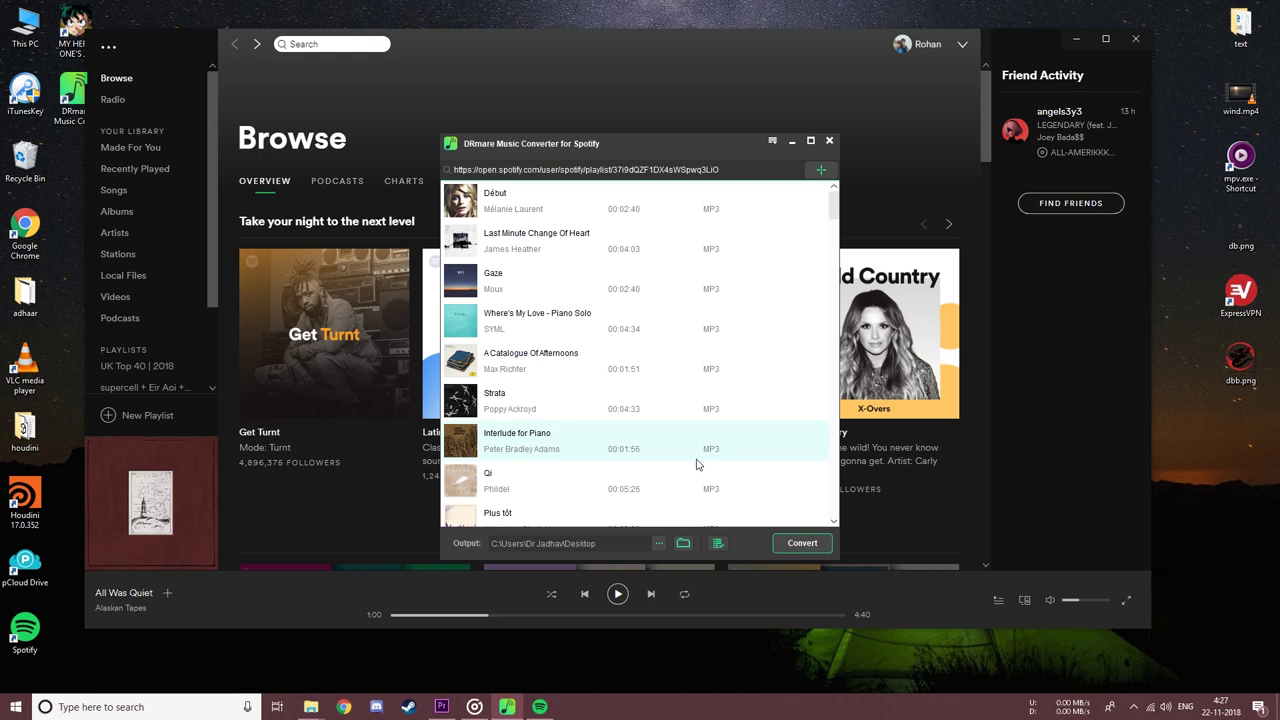
# Step: Choose Desktop as the output folder in Browse for Folder
pyautogui.click(659, 546)
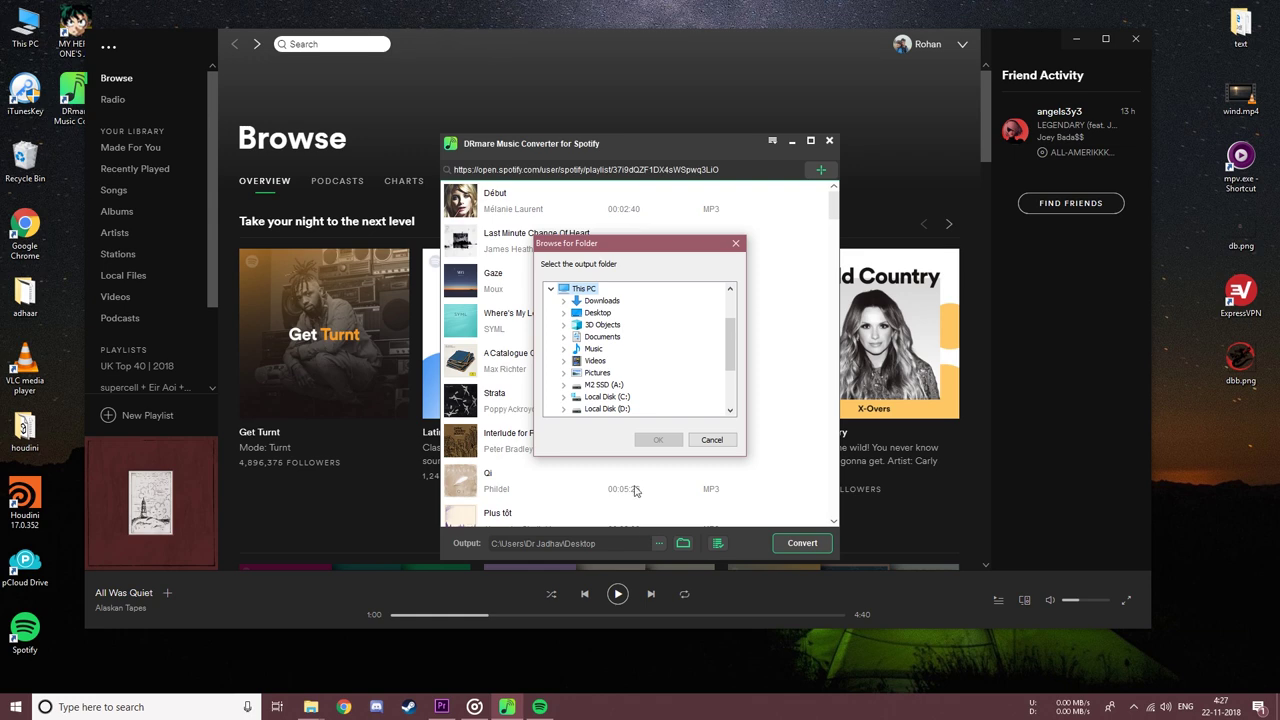
pyautogui.scroll(-2, 606, 350)
pyautogui.scroll(5, 604, 342)
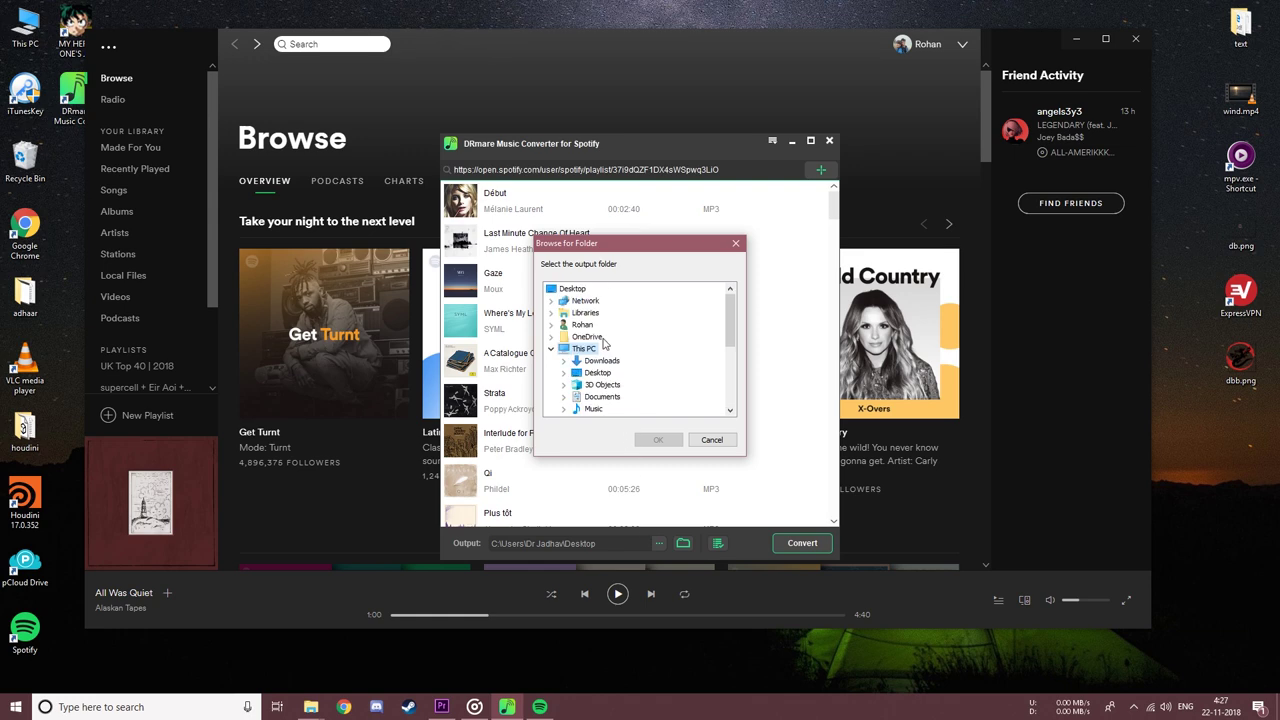
pyautogui.scroll(-2, 604, 342)
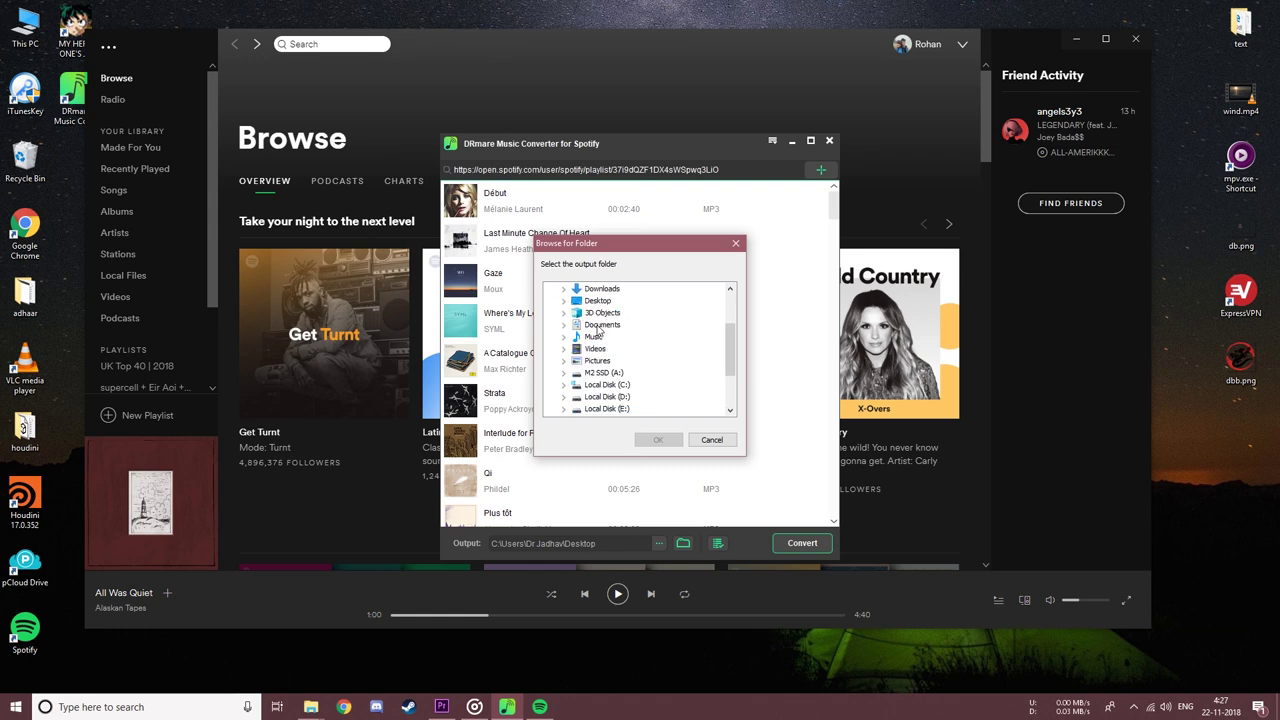
pyautogui.click(598, 301)
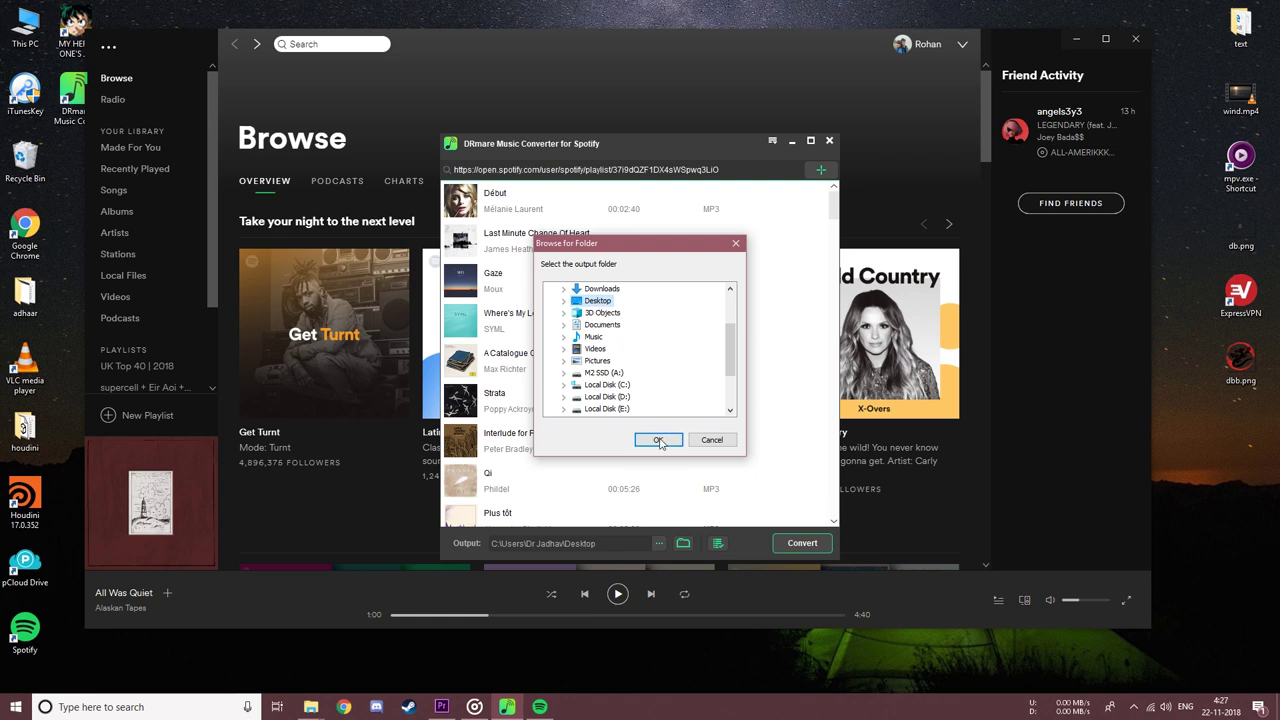
pyautogui.click(660, 441)
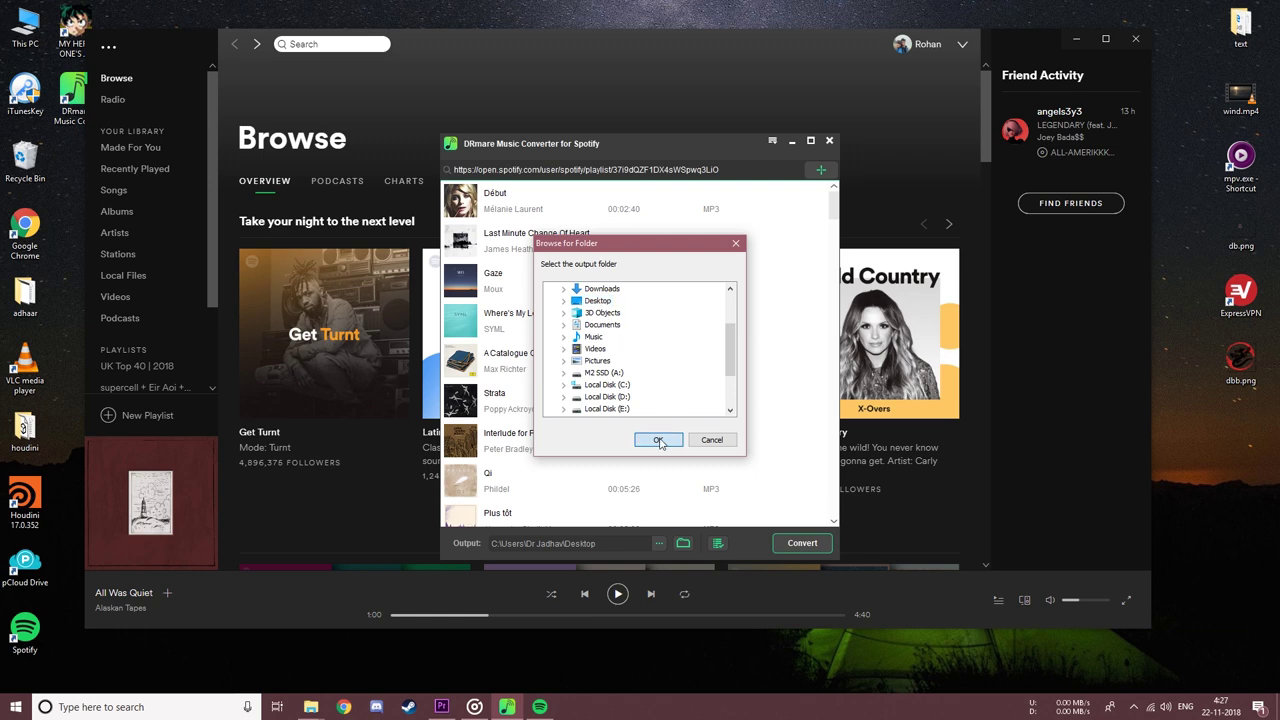
# Step: Start converting the queued Peaceful Piano tracks to MP3
pyautogui.click(789, 545)
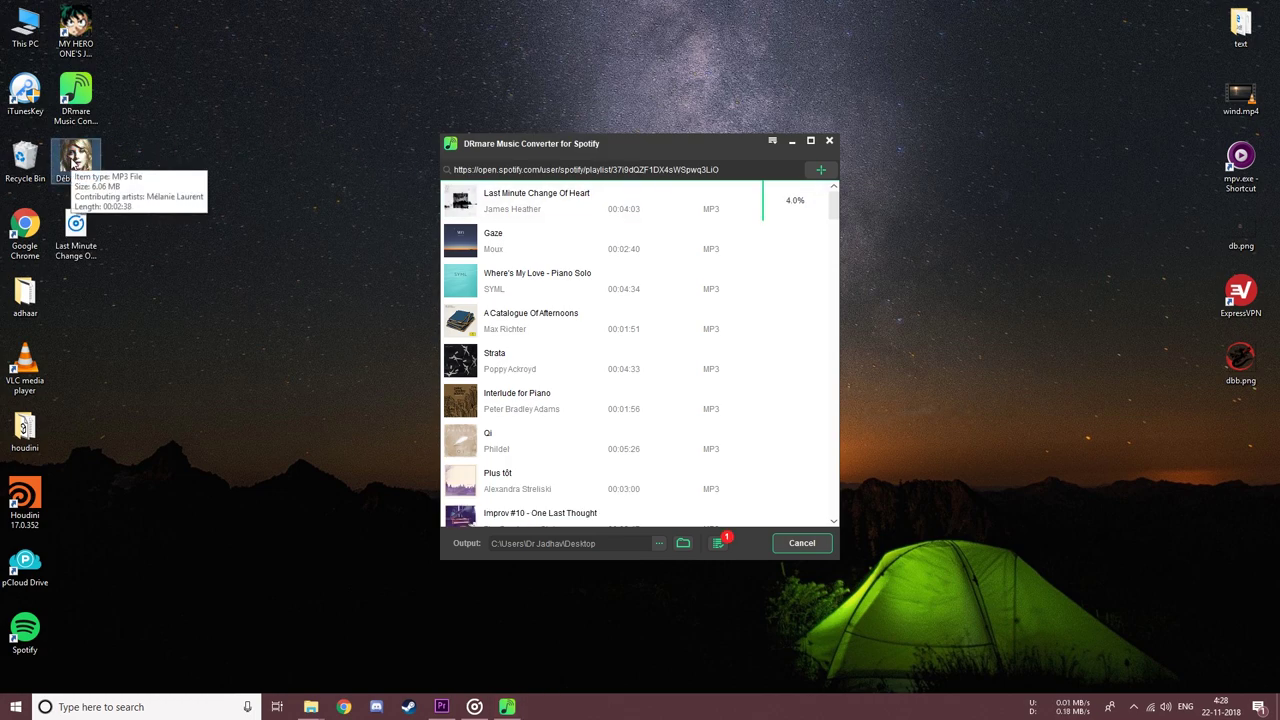
pyautogui.rightClick(71, 159)
pyautogui.click(150, 486)
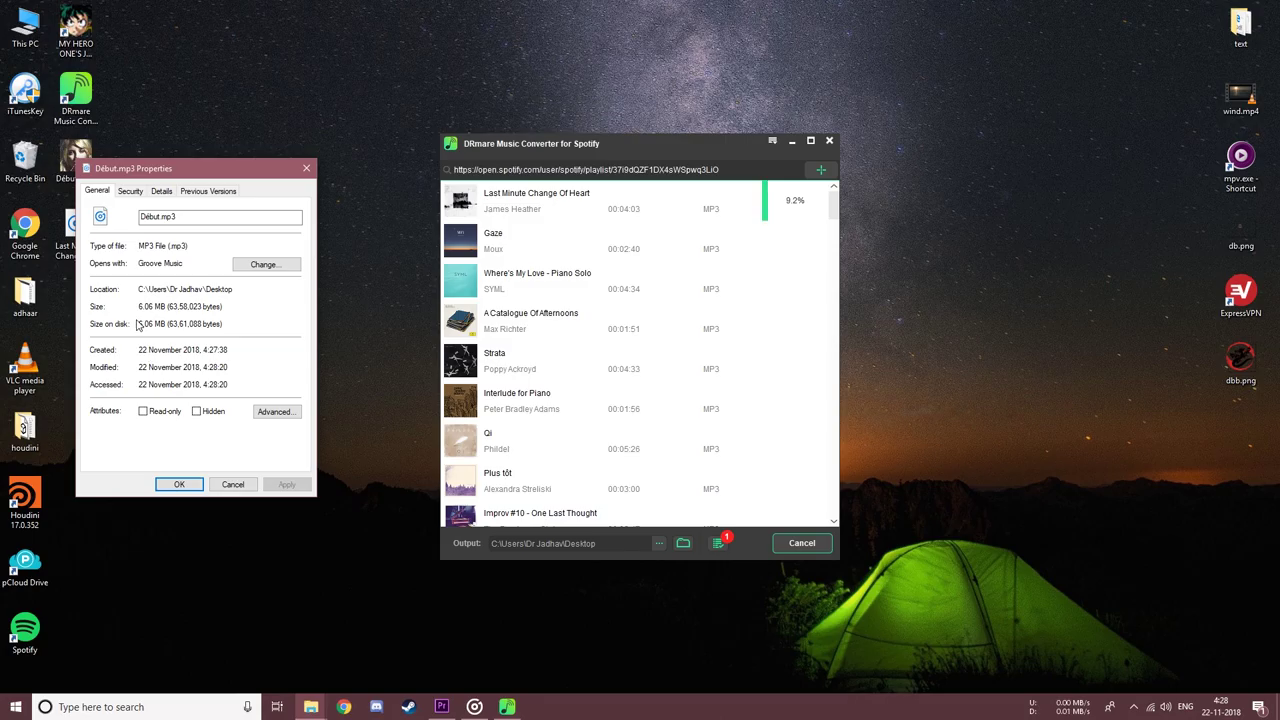
pyautogui.click(177, 484)
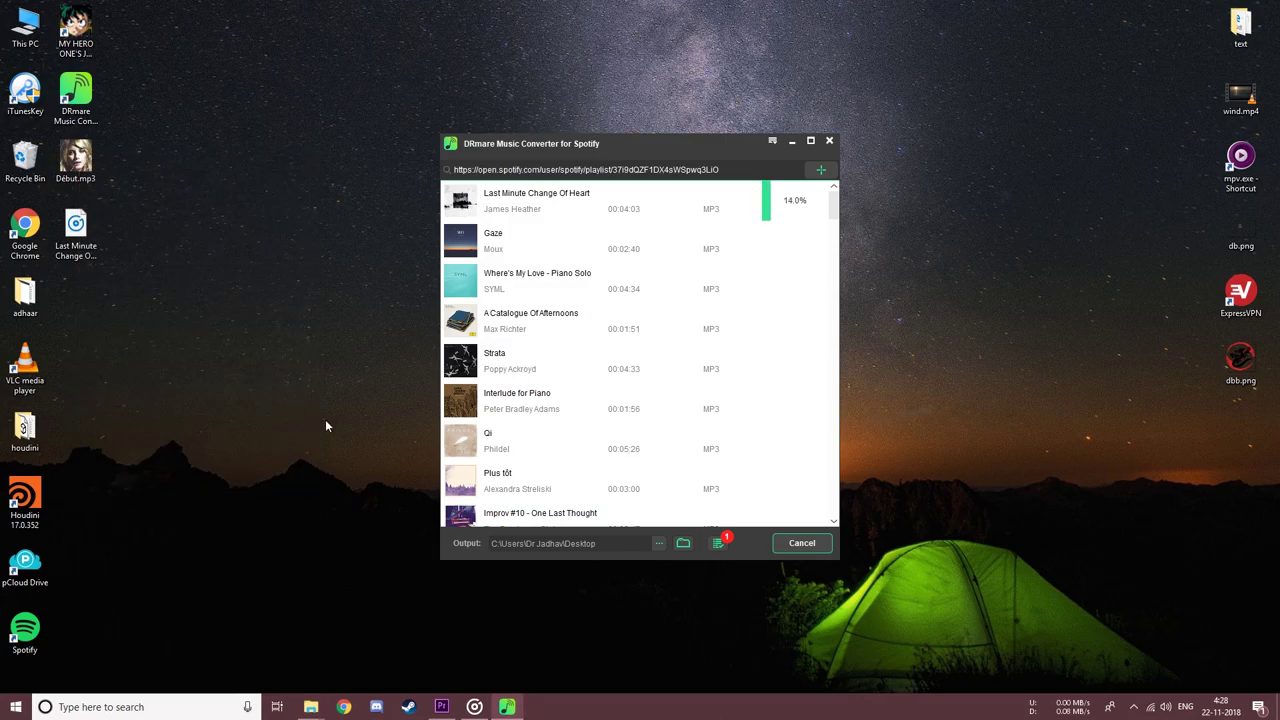
pyautogui.click(717, 543)
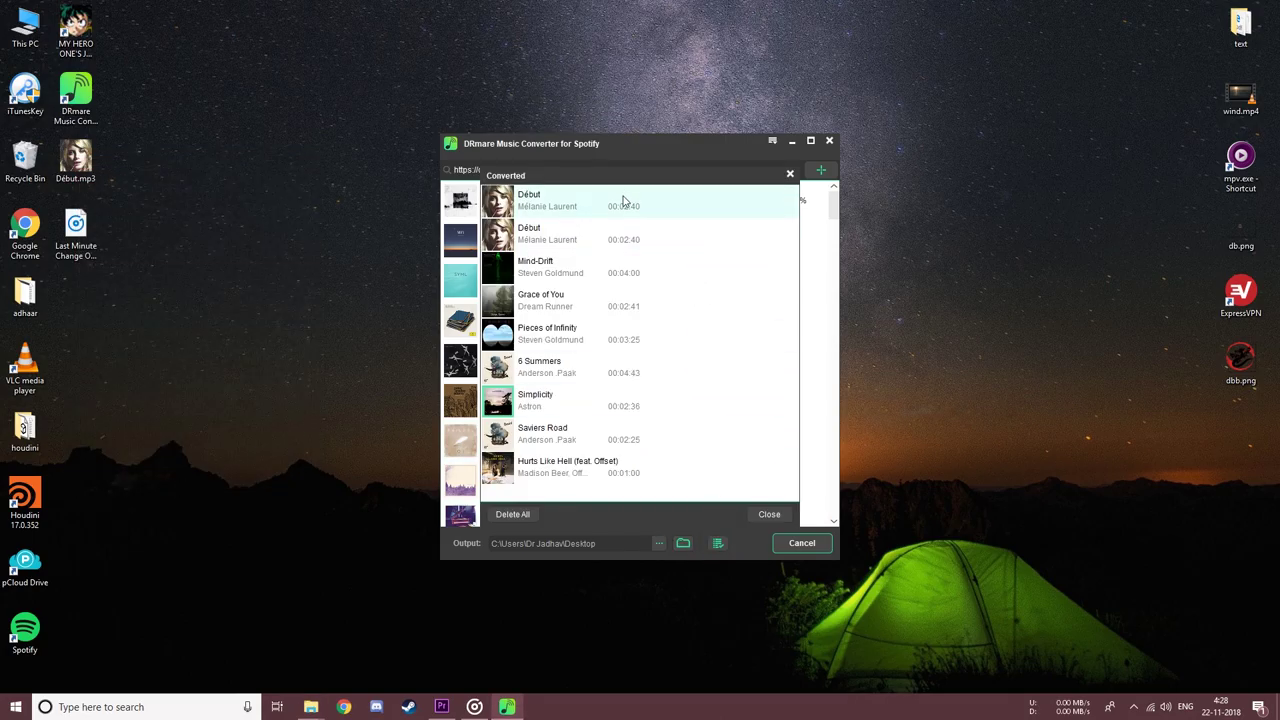
pyautogui.click(767, 515)
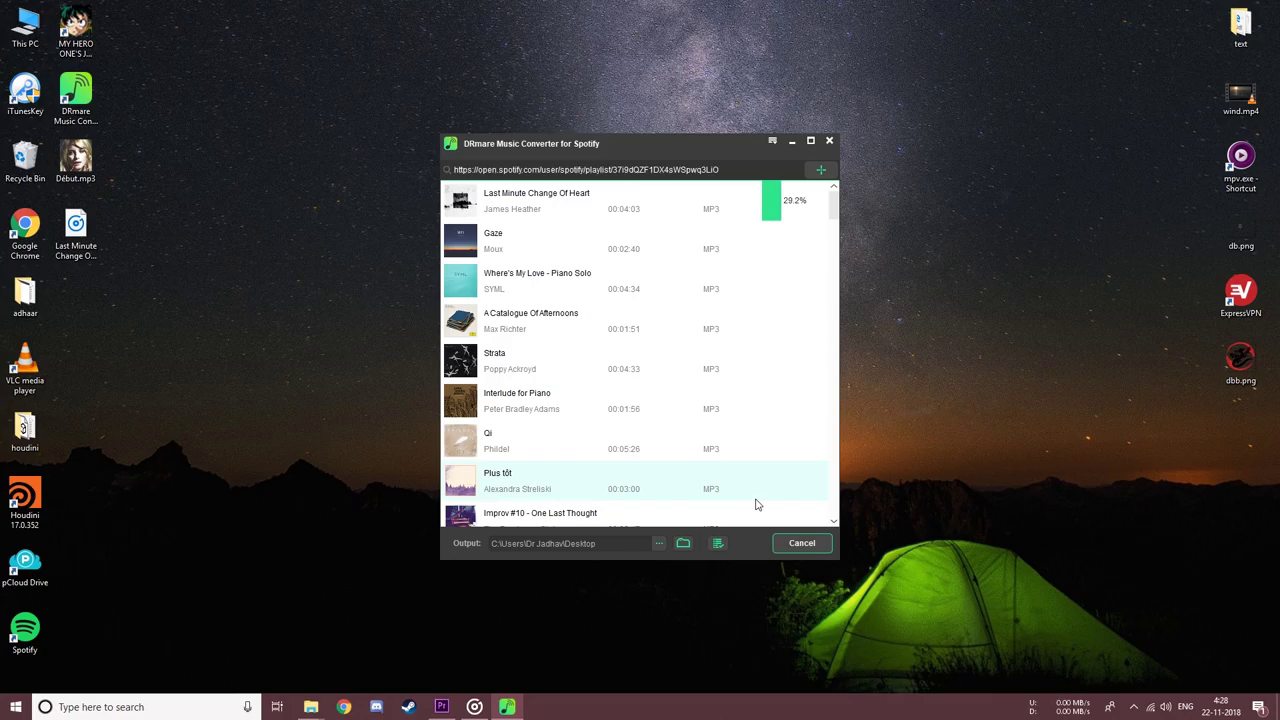